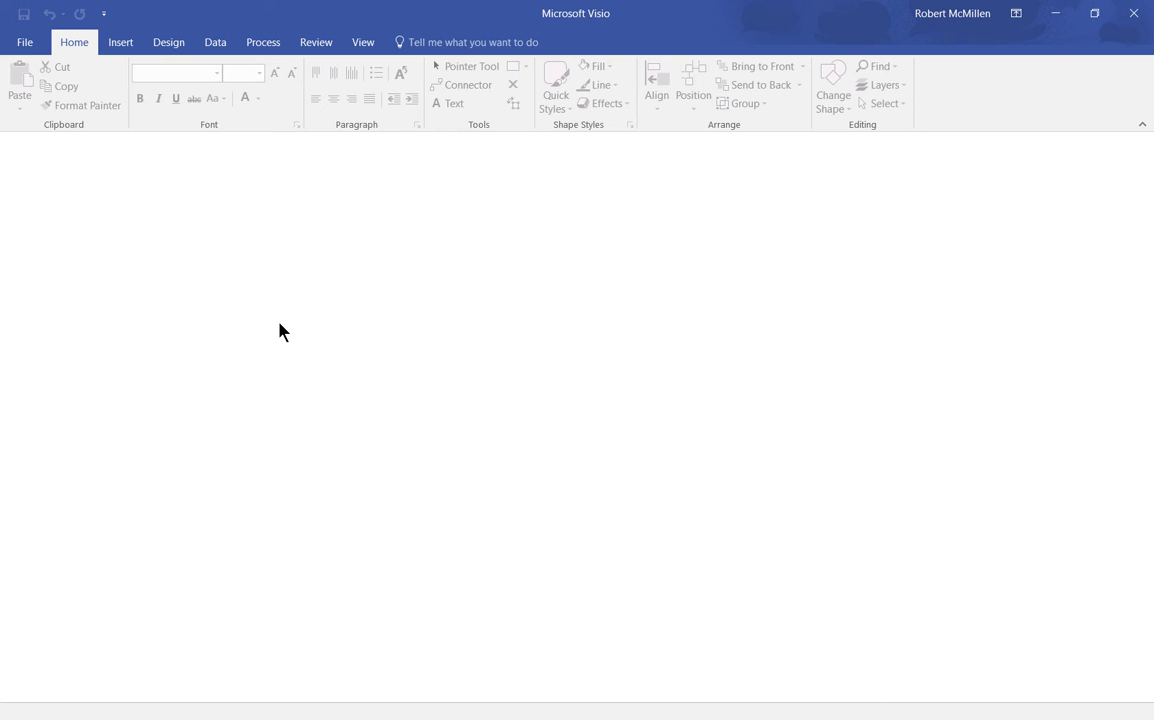
Open File > New and scroll through featured templates like Blank Drawing, Basic Flowchart and Office Layout
click(26, 43)
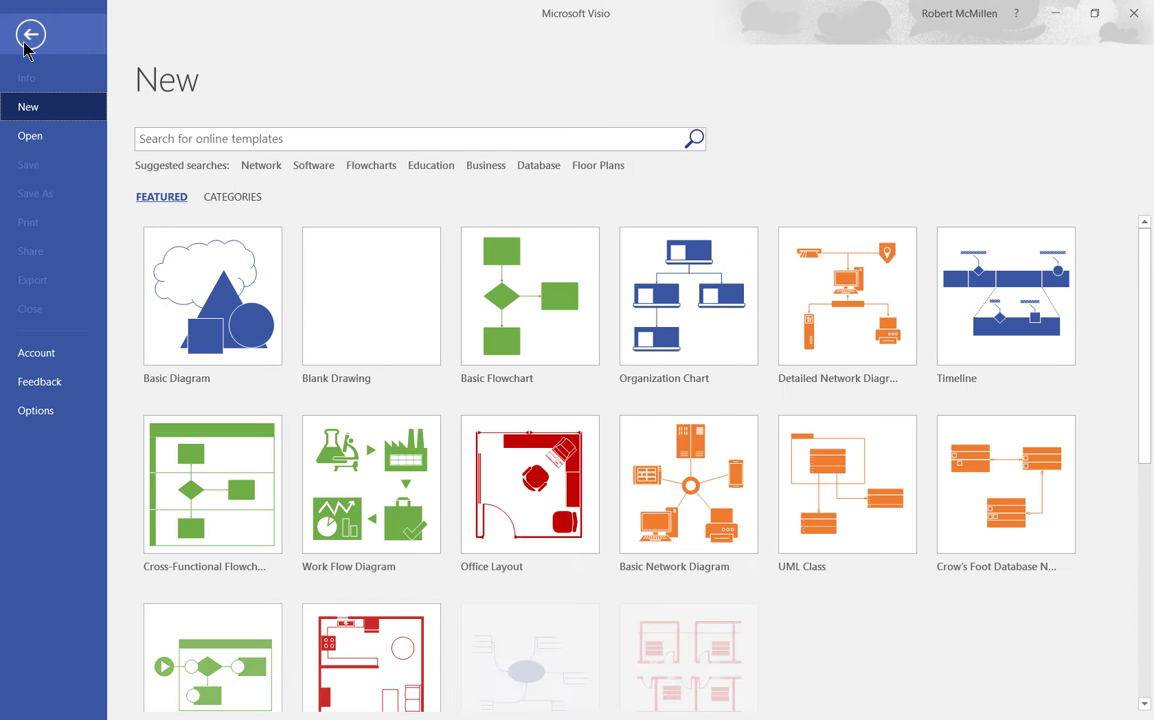
click(338, 140)
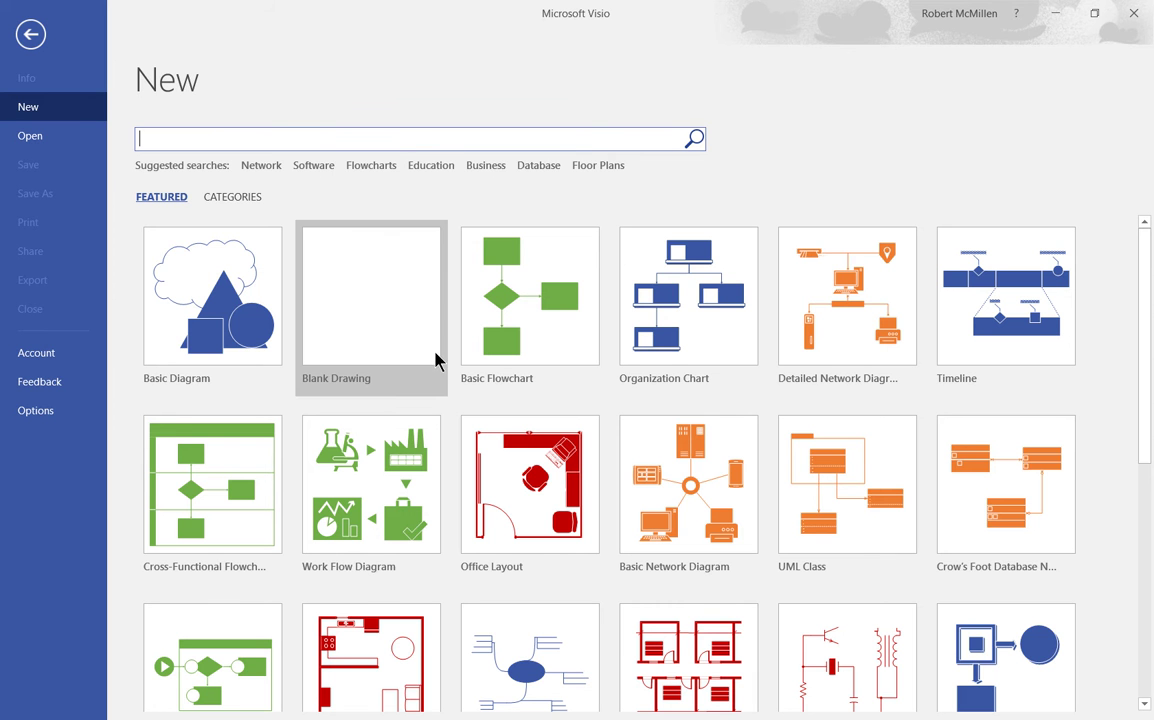
scroll(485, 395, down, 4)
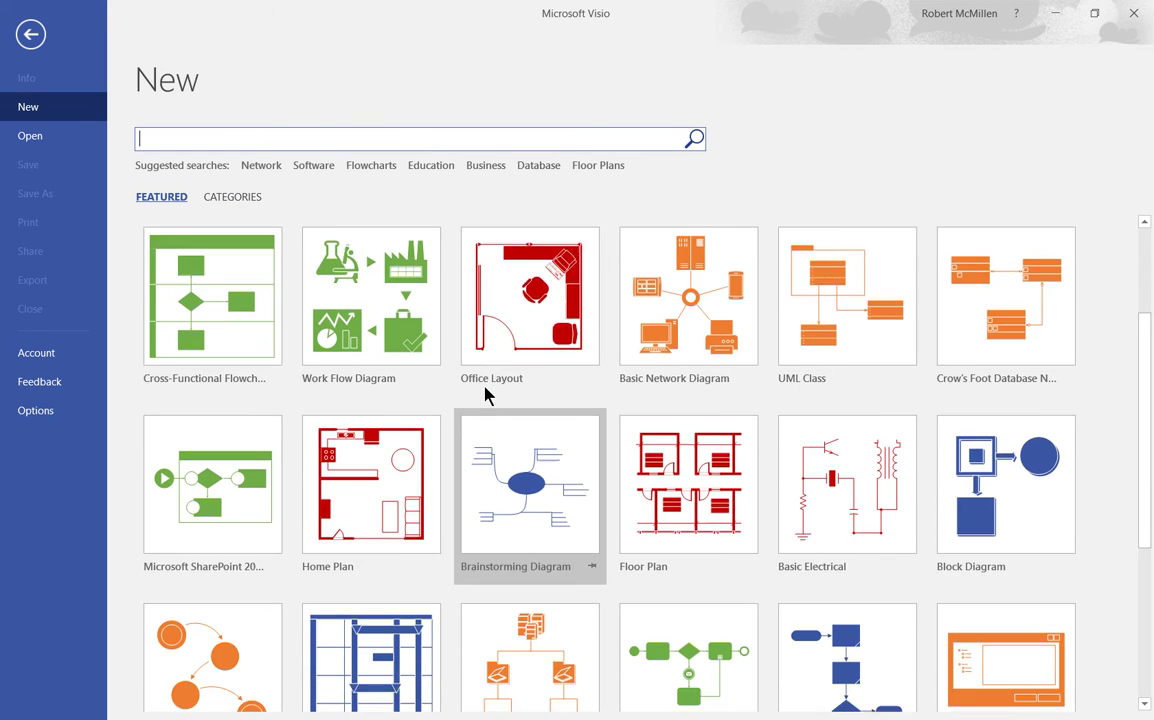
scroll(485, 397, down, 1)
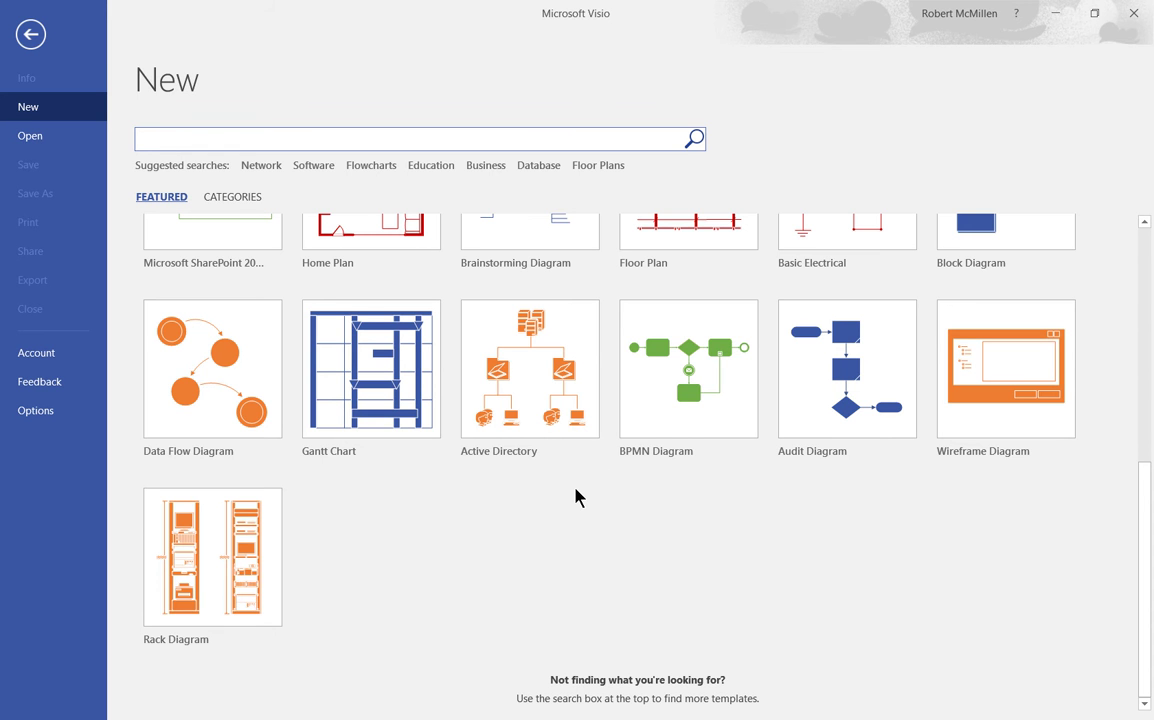
key(shift+Tab)
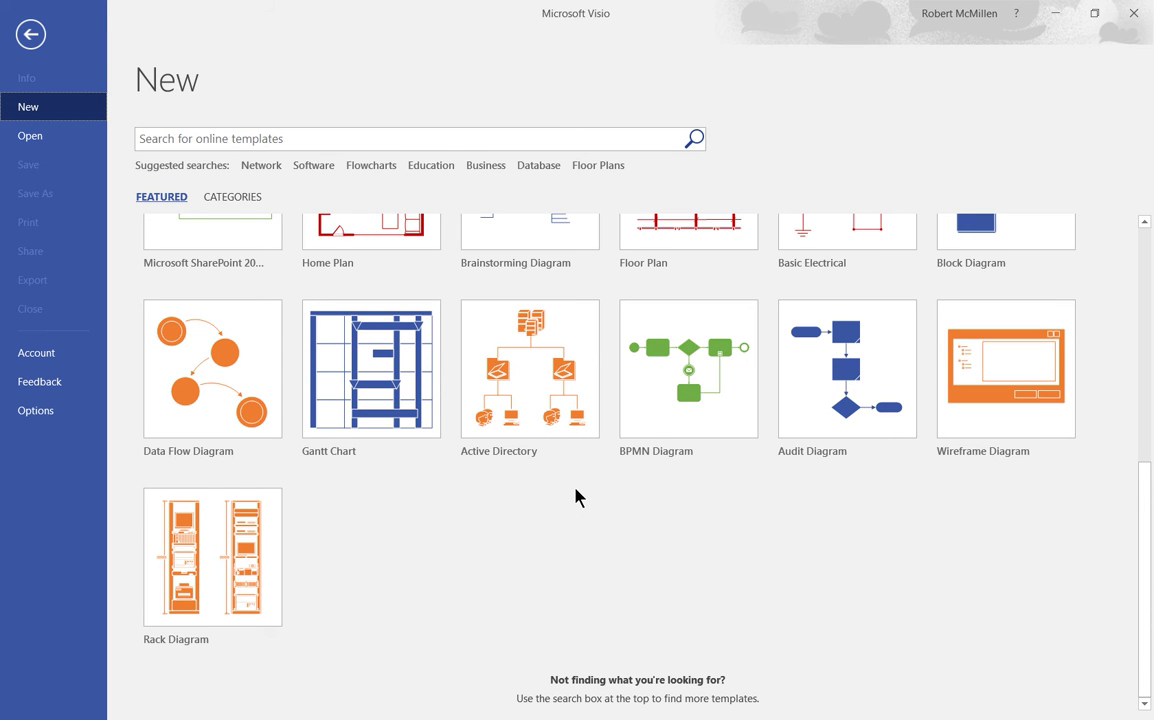
scroll(576, 497, up, 5)
scroll(576, 497, up, 1)
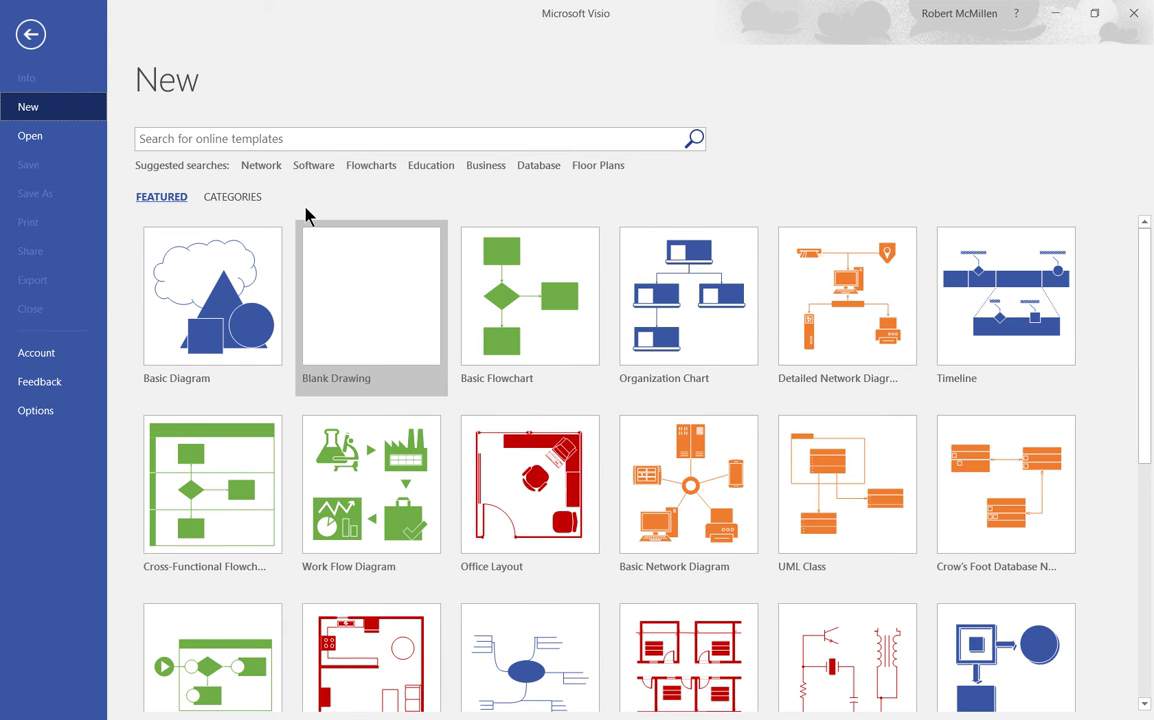
Search the online templates for 'network'
click(297, 136)
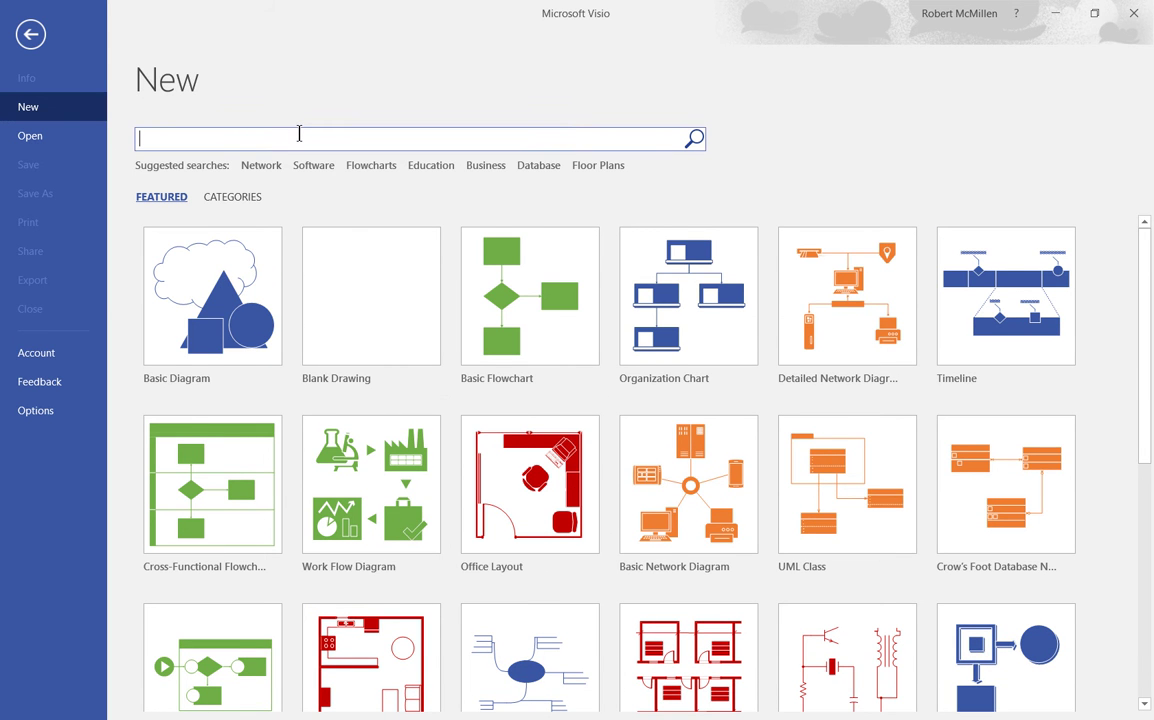
text(network)
key(Return)
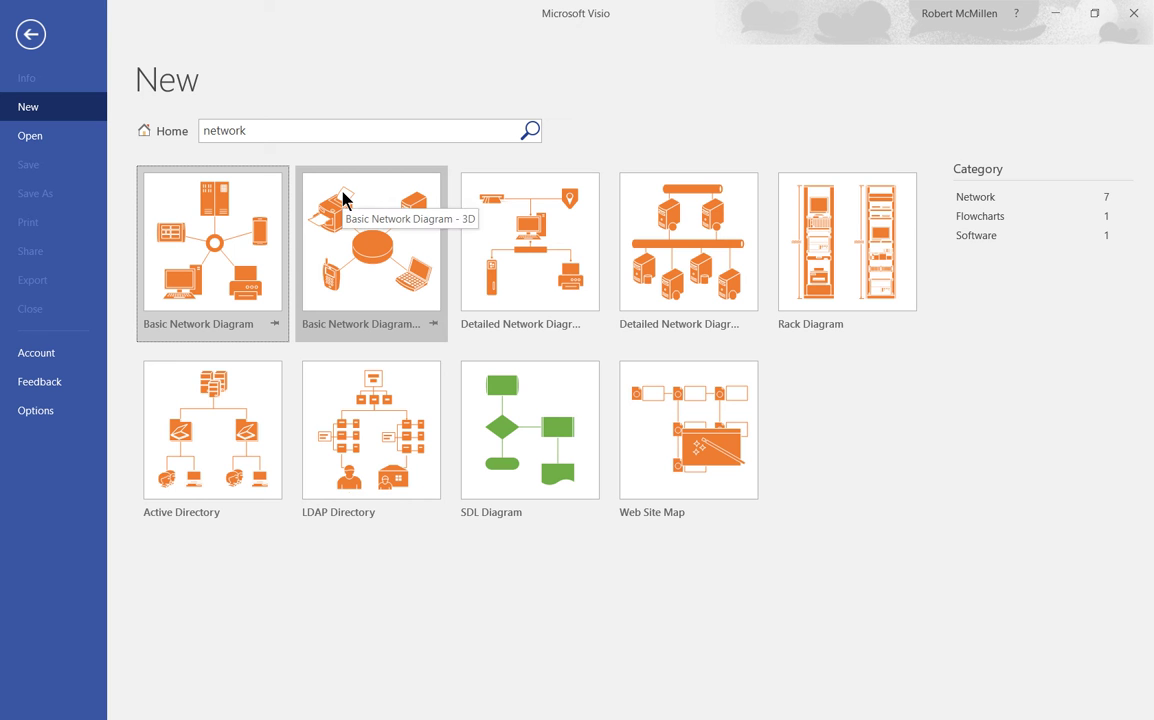
Create a new drawing, Drawing1, from the Active Directory template
click(213, 405)
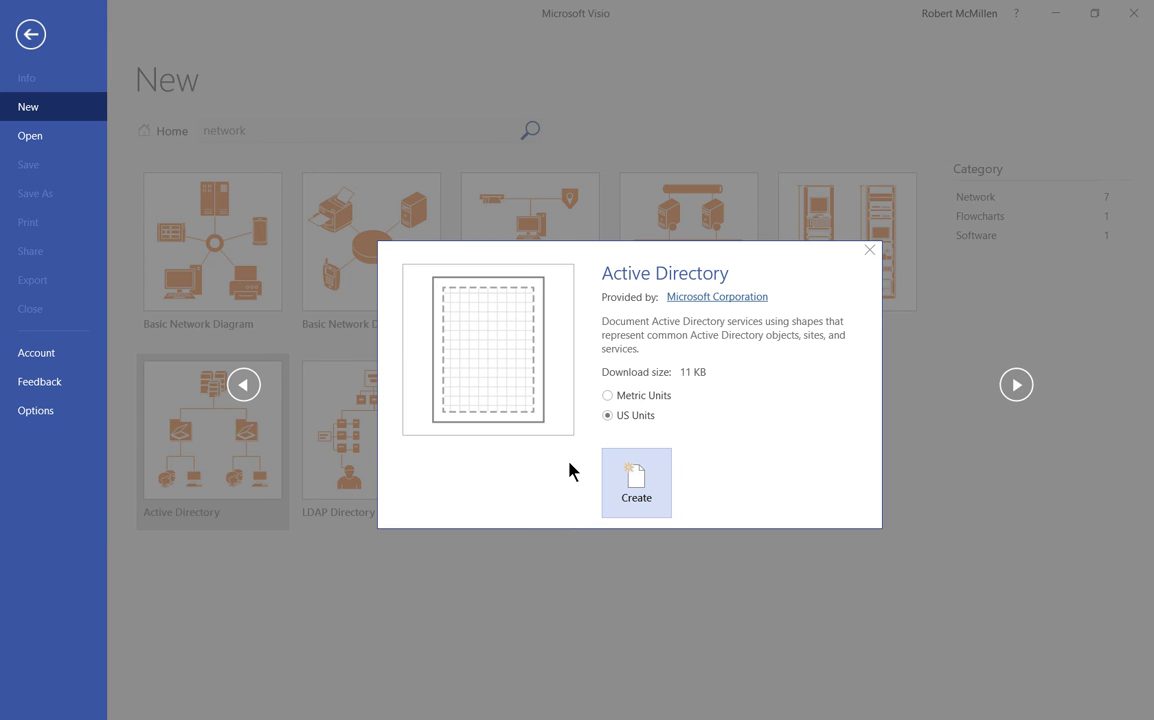
click(643, 481)
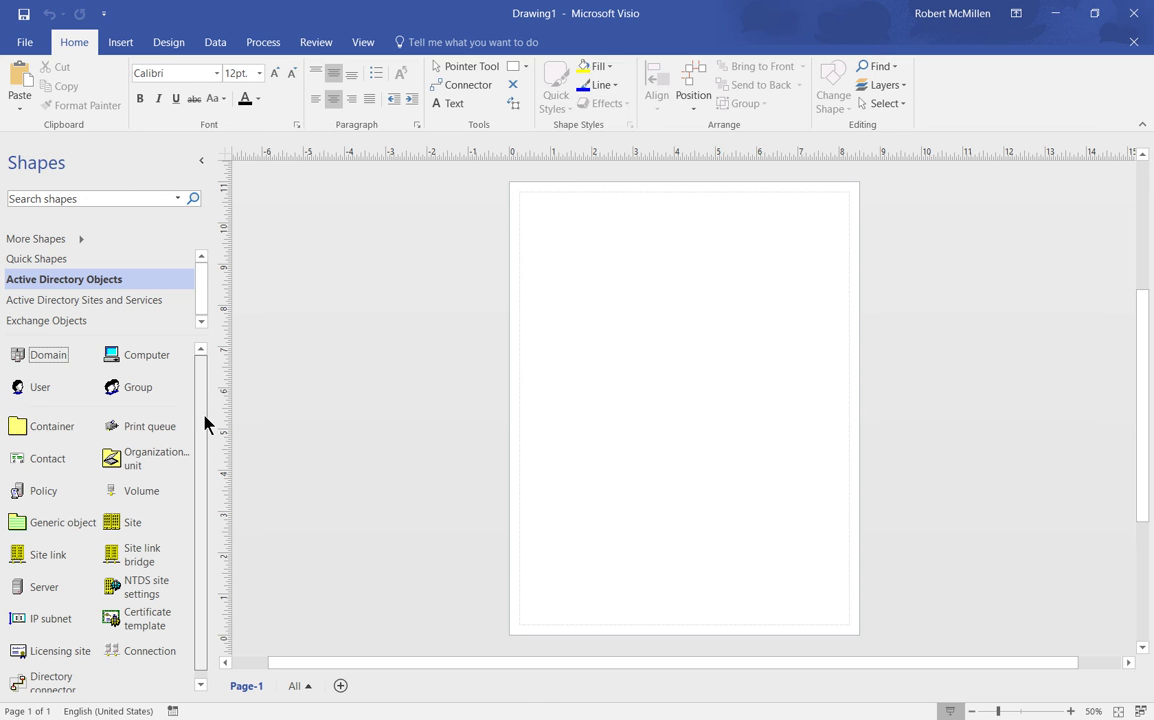
scroll(204, 424, down, 1)
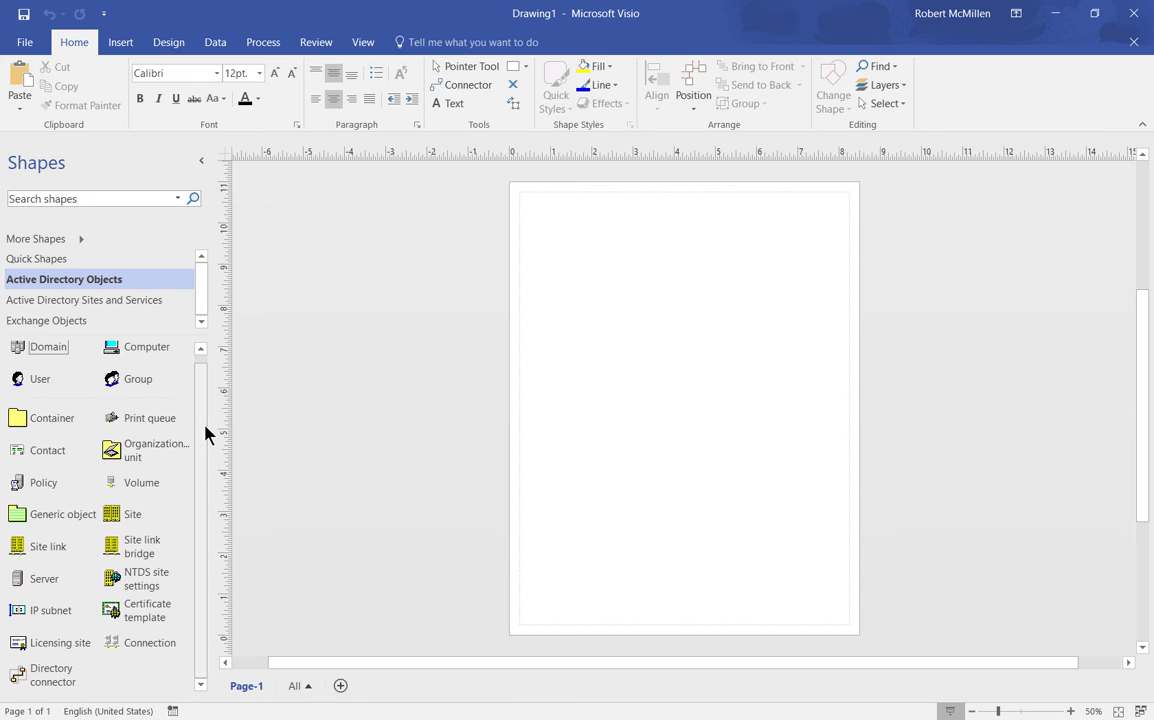
click(22, 42)
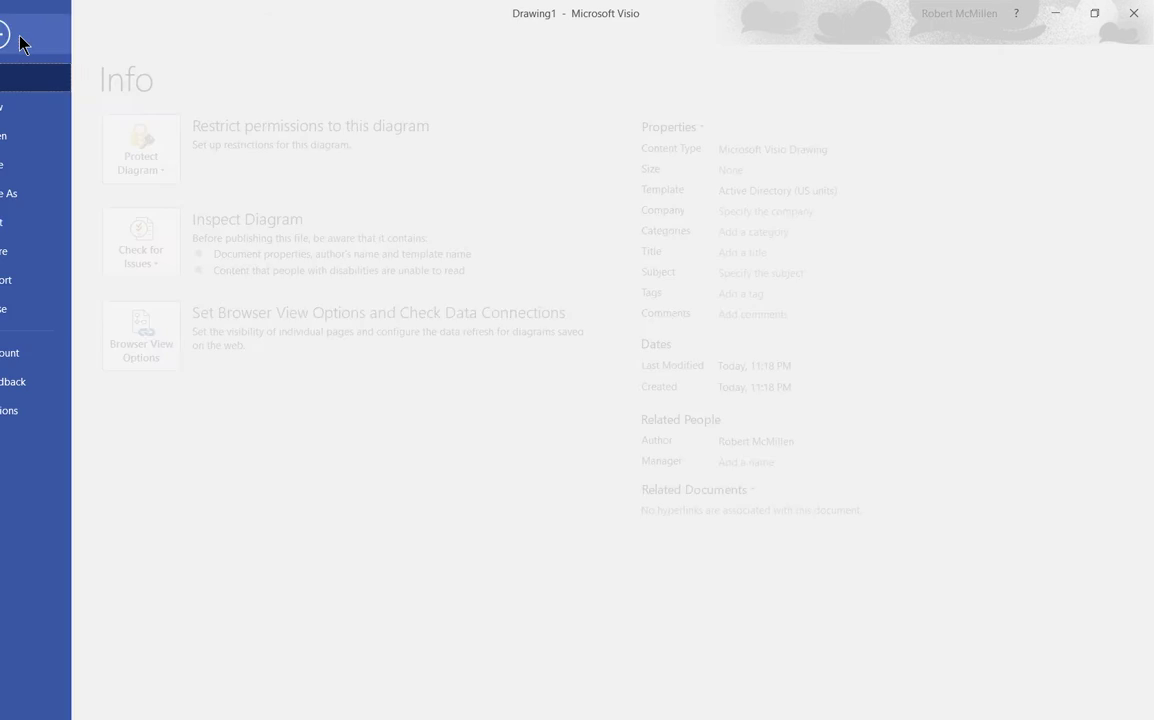
click(46, 108)
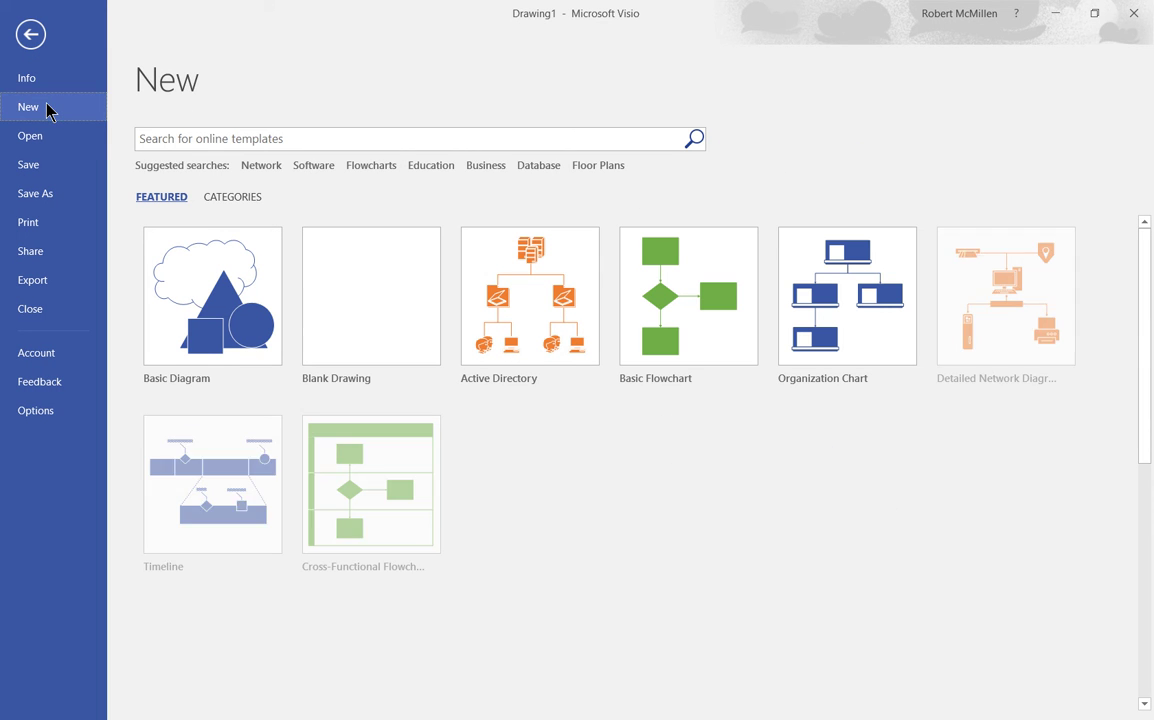
click(270, 139)
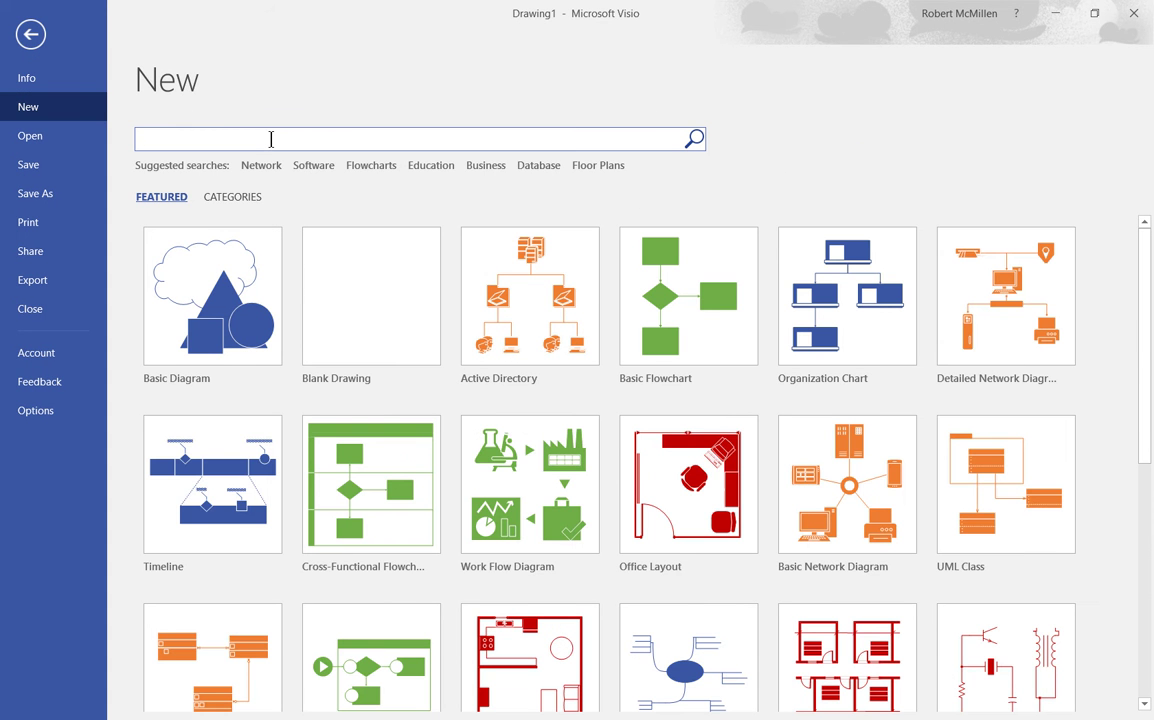
text(electrical)
key(Return)
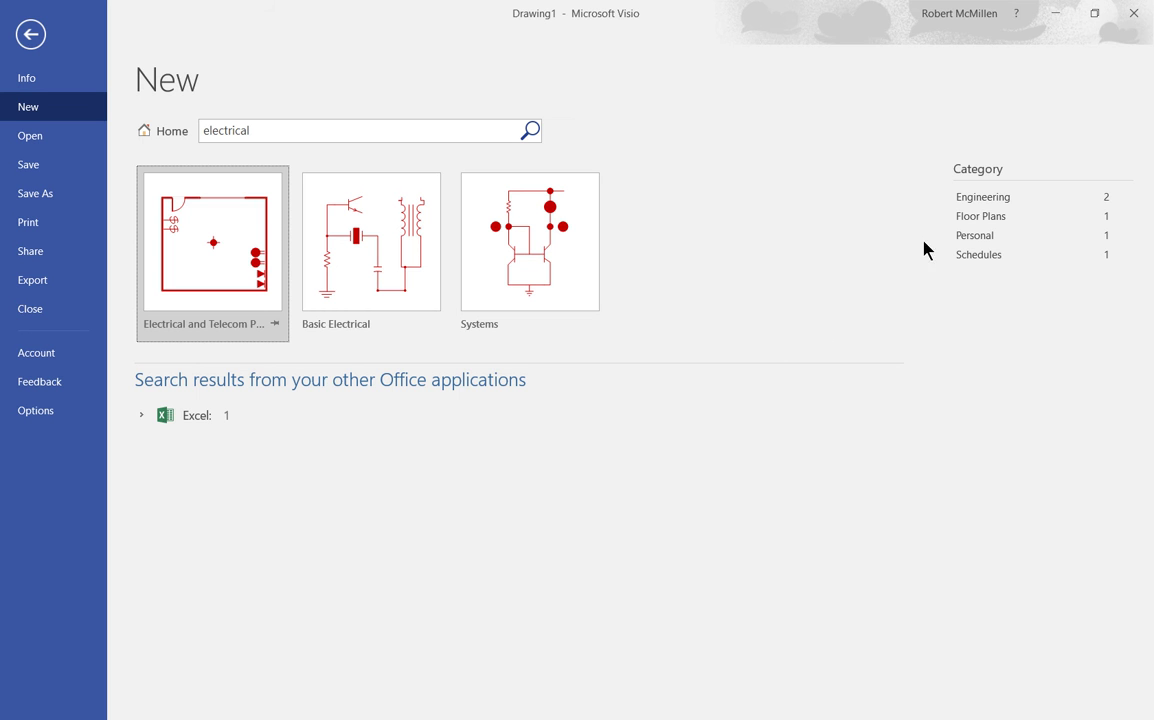
click(990, 198)
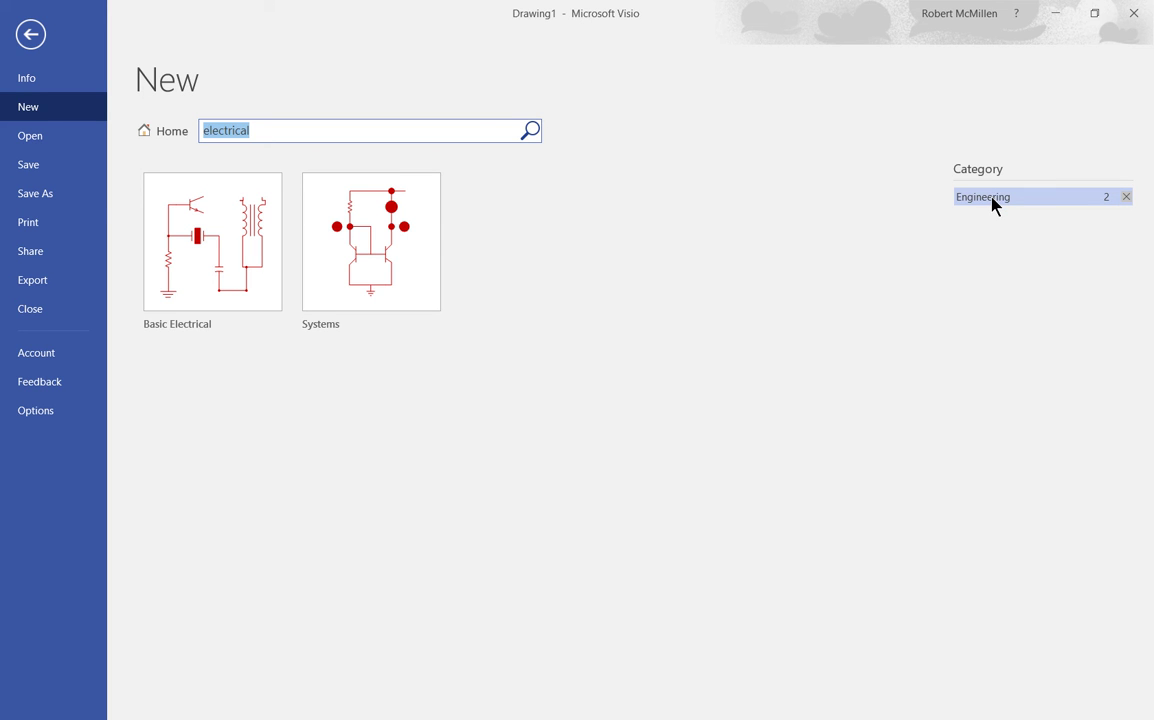
click(31, 34)
click(37, 47)
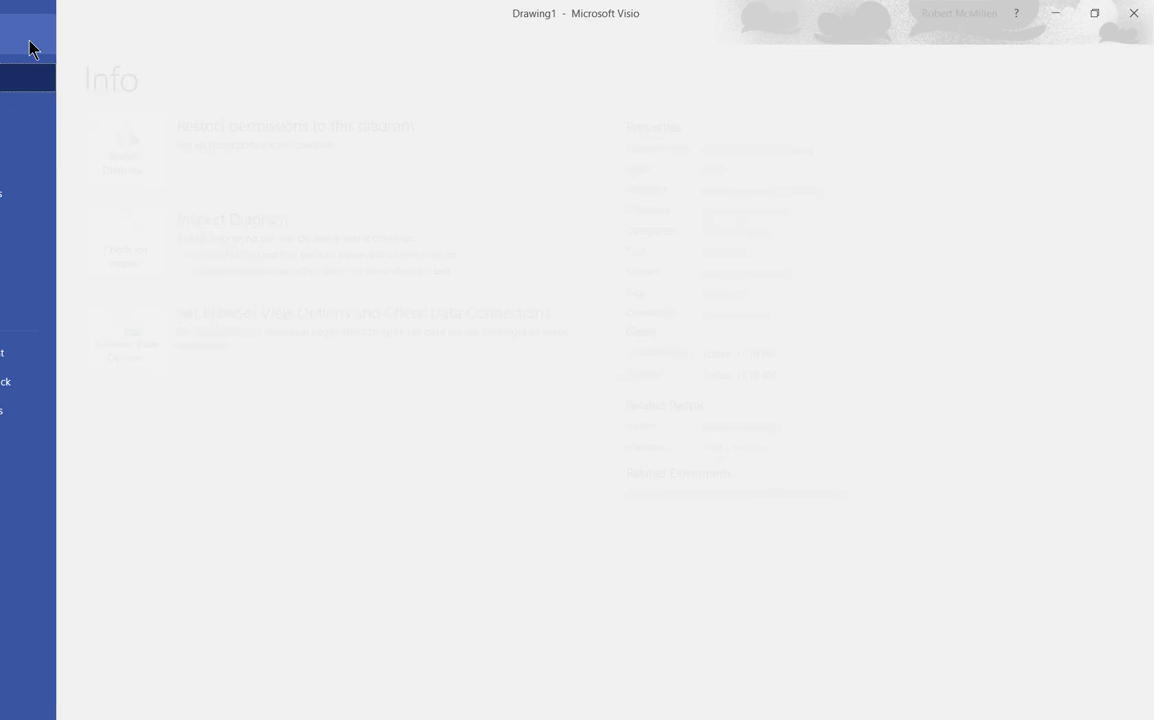
click(30, 110)
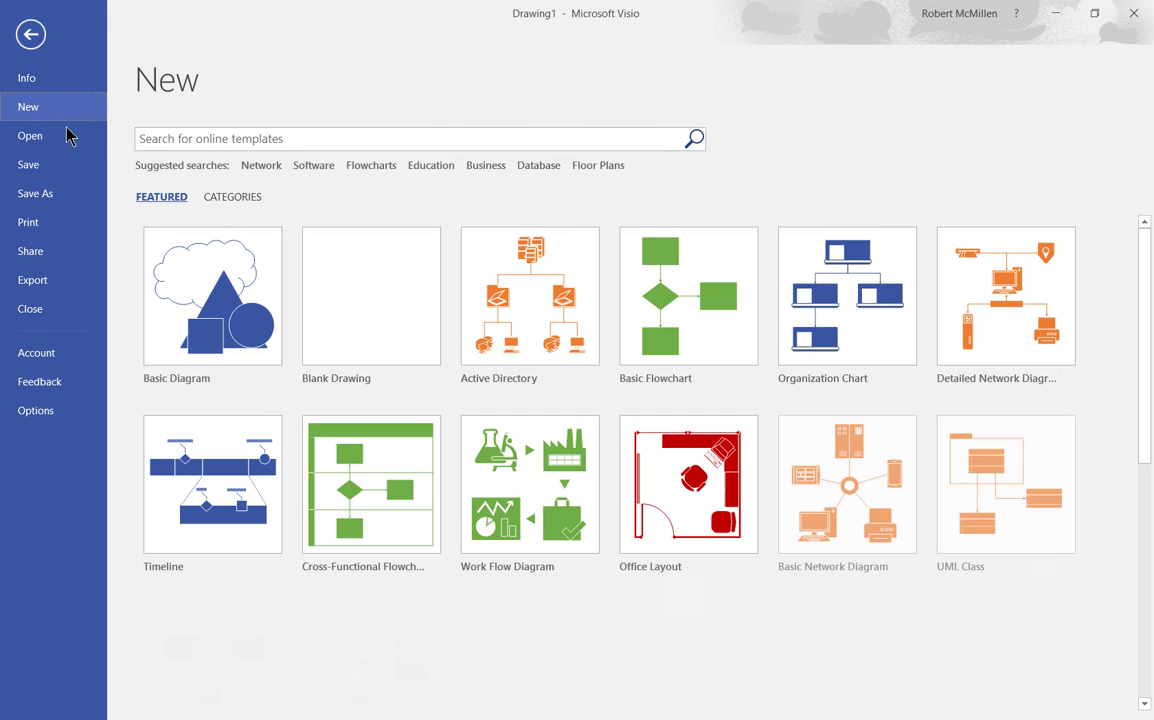
click(295, 141)
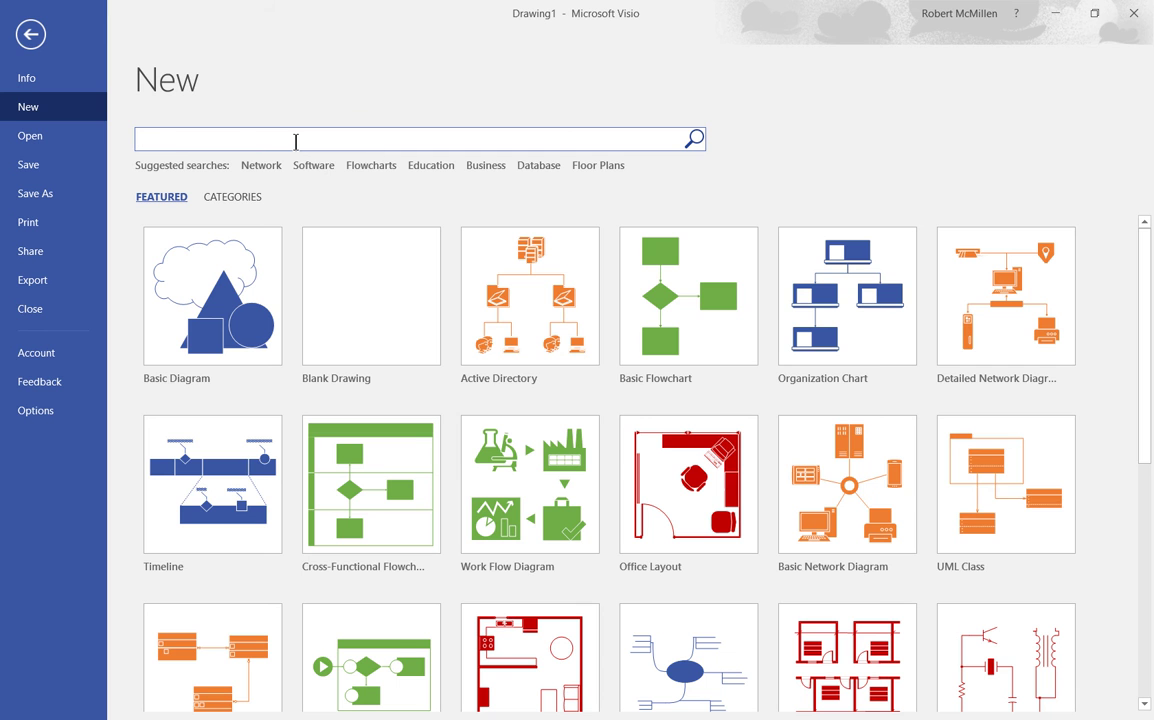
text(business)
key(Return)
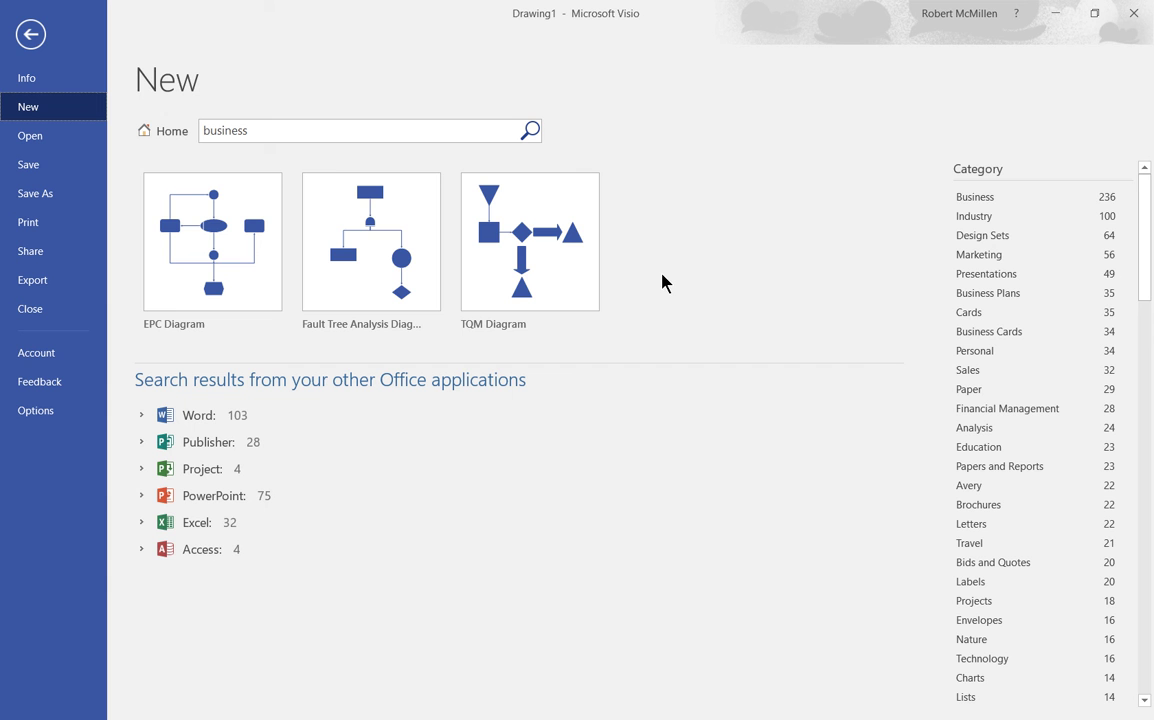
click(975, 199)
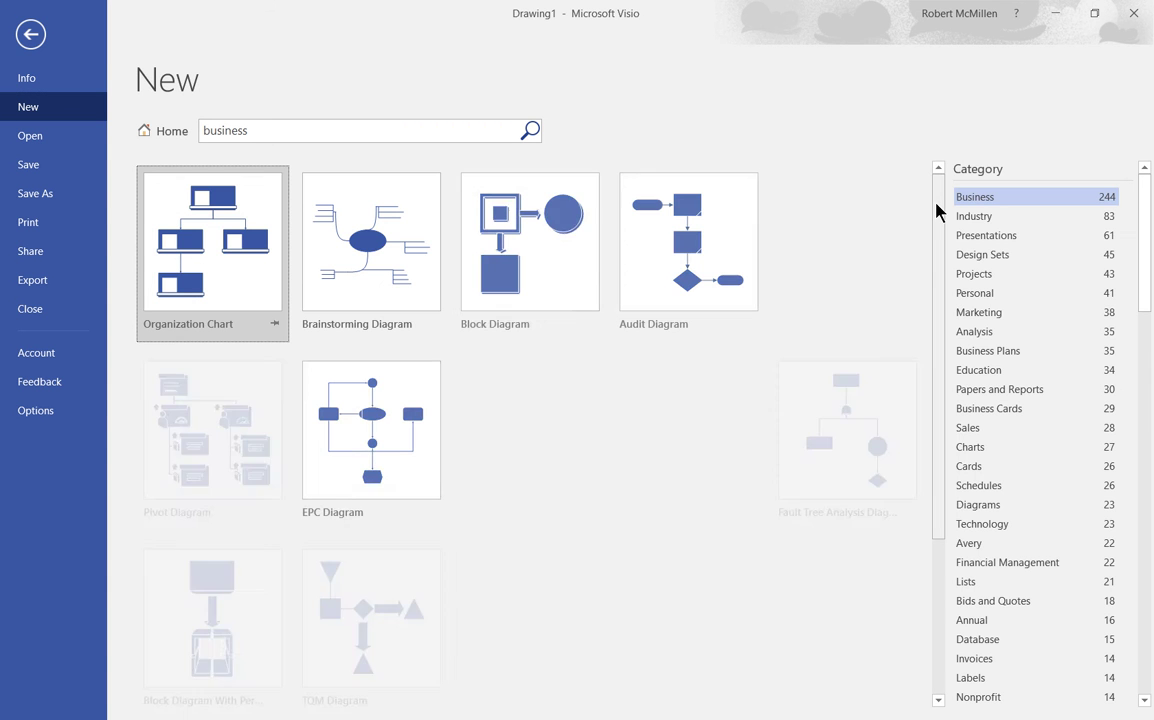
scroll(693, 512, down, 2)
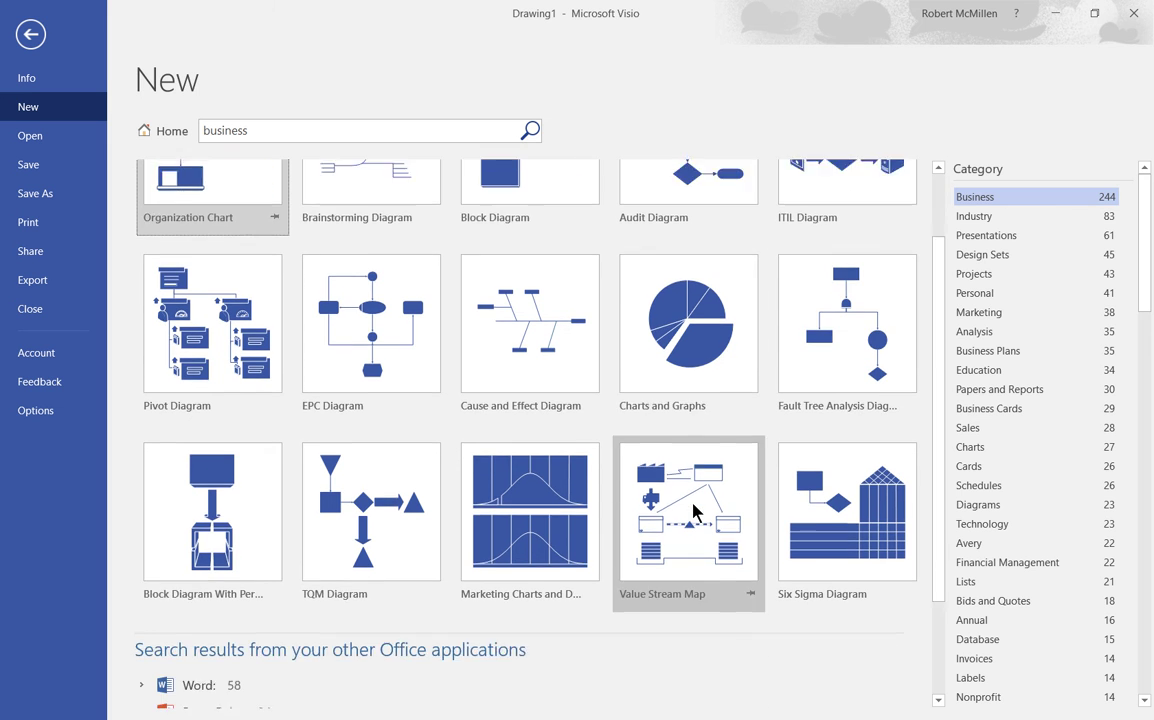
scroll(693, 512, down, 2)
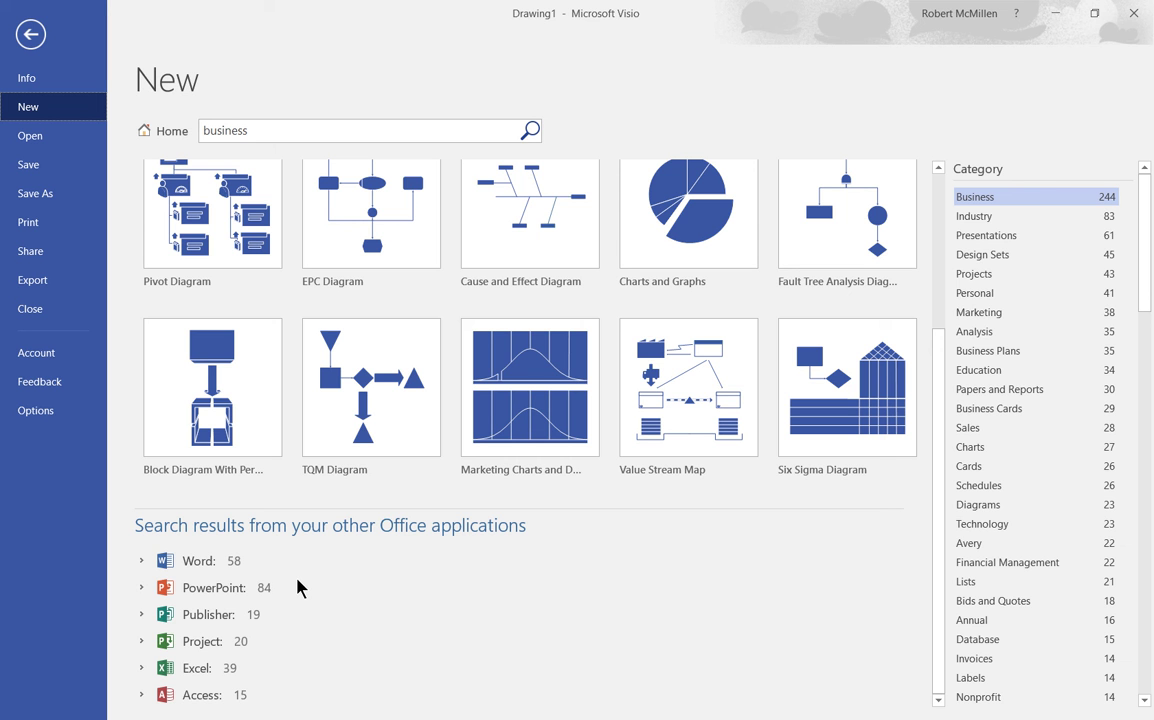
click(143, 566)
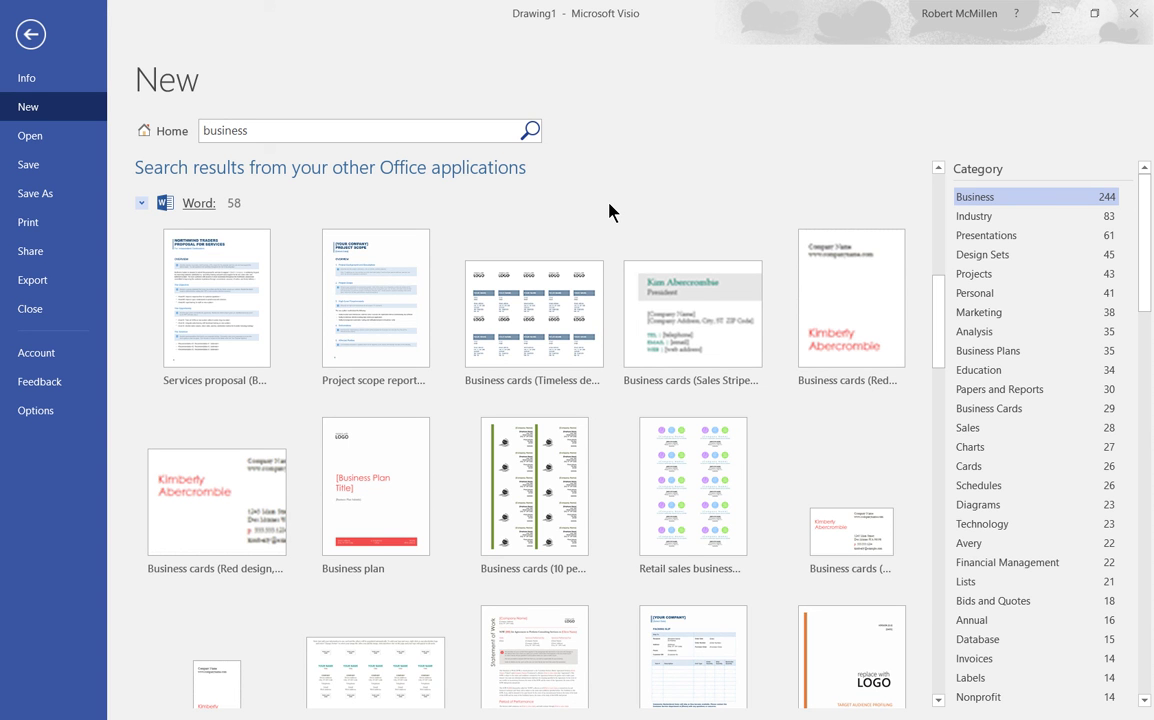
click(36, 39)
Return to the New page and search the online templates for 'business'
click(36, 42)
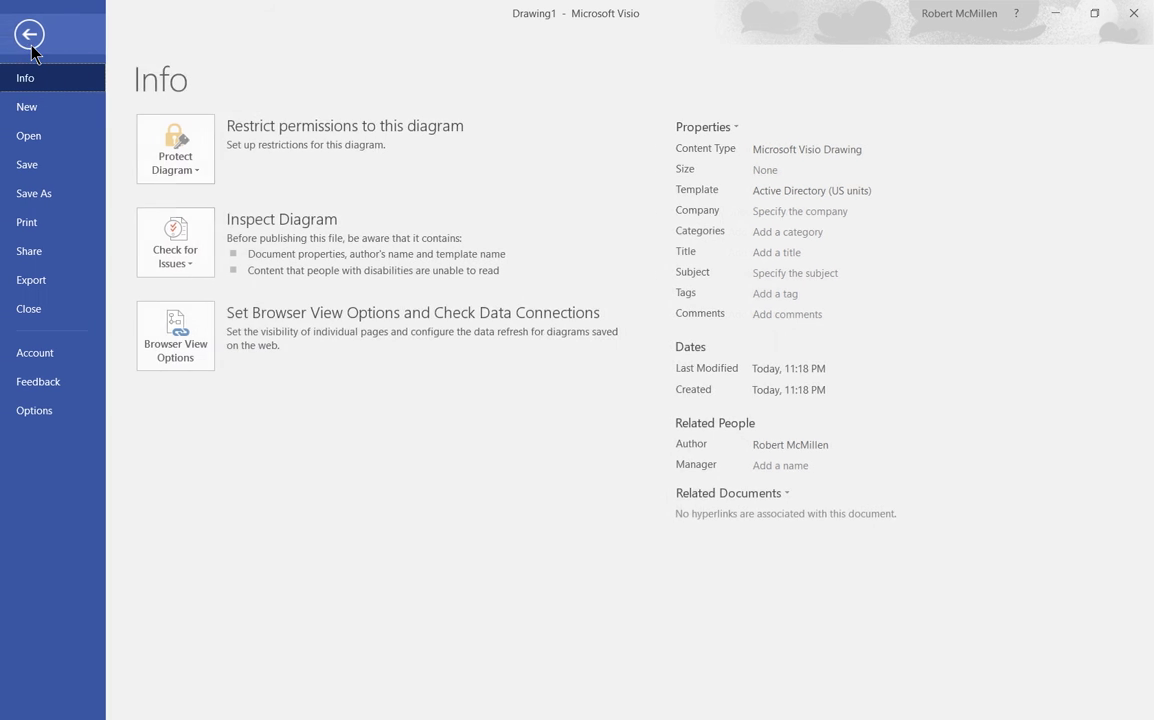
click(54, 104)
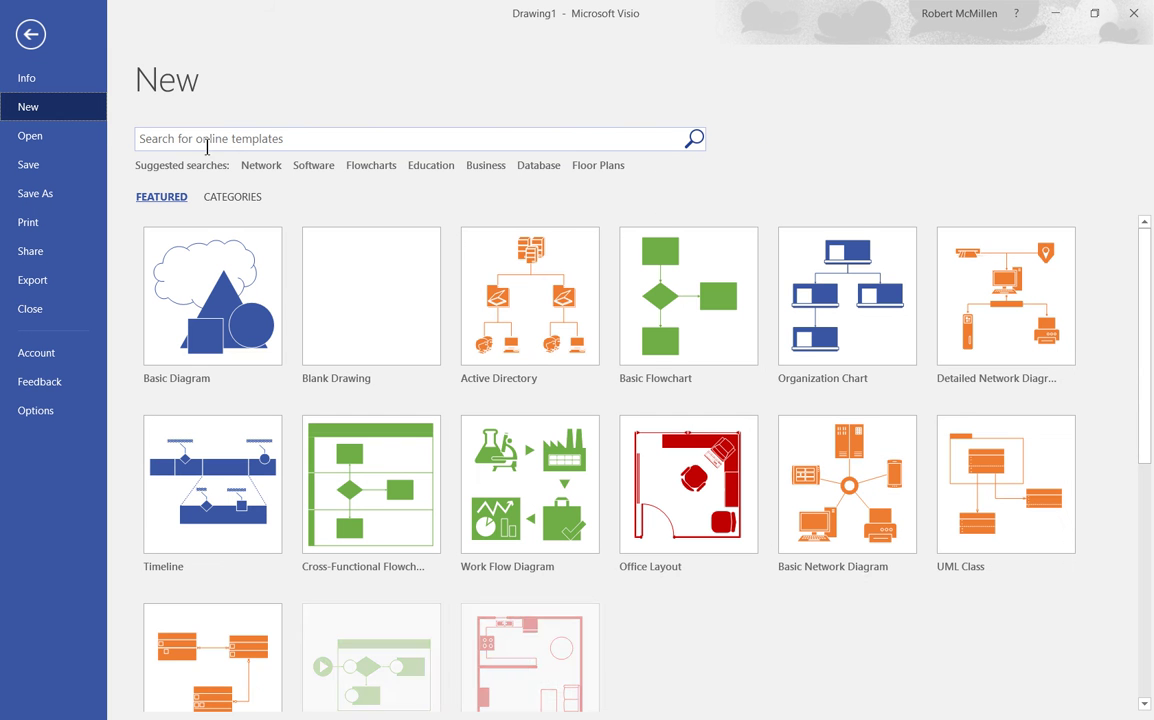
click(221, 138)
text(business)
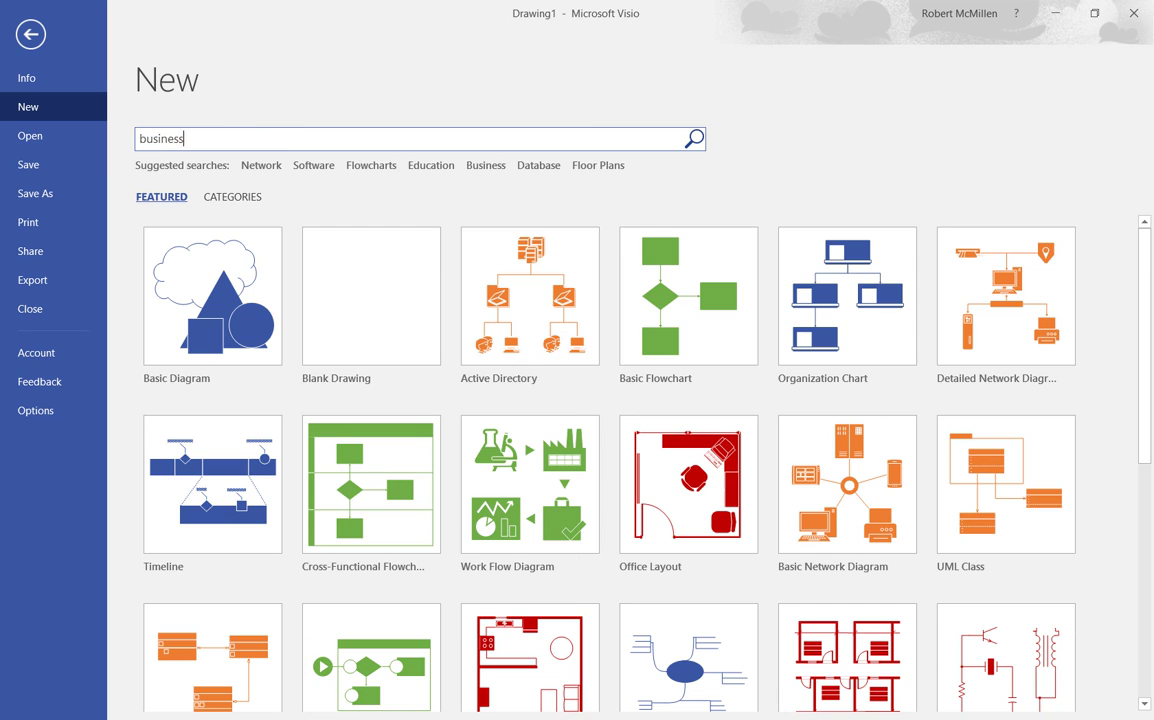
key(Return)
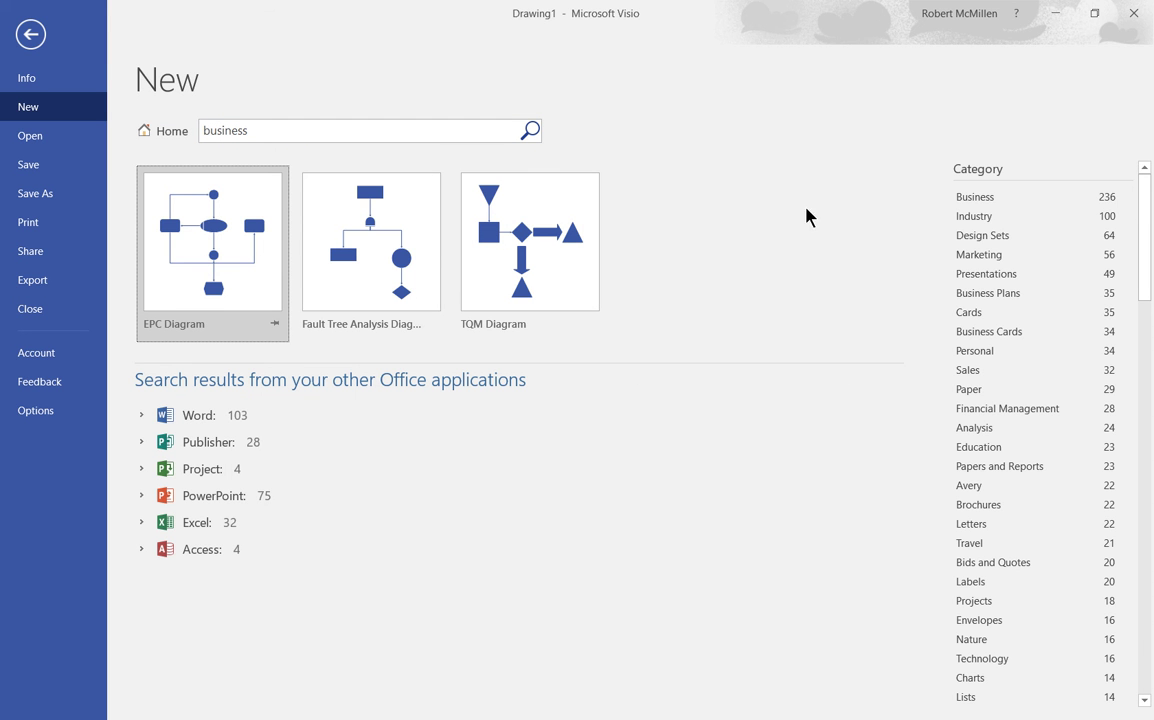
Filter by the Business, Industry and Presentations categories, then remove the Industry and Business filters
click(985, 201)
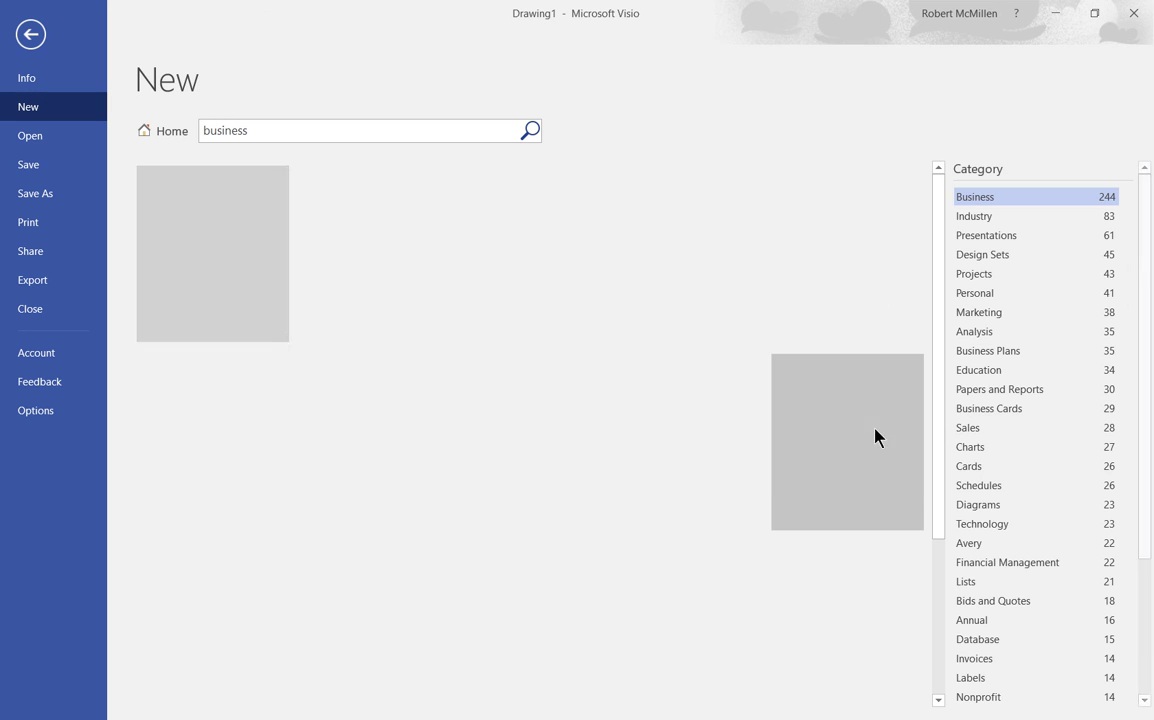
key(alt)
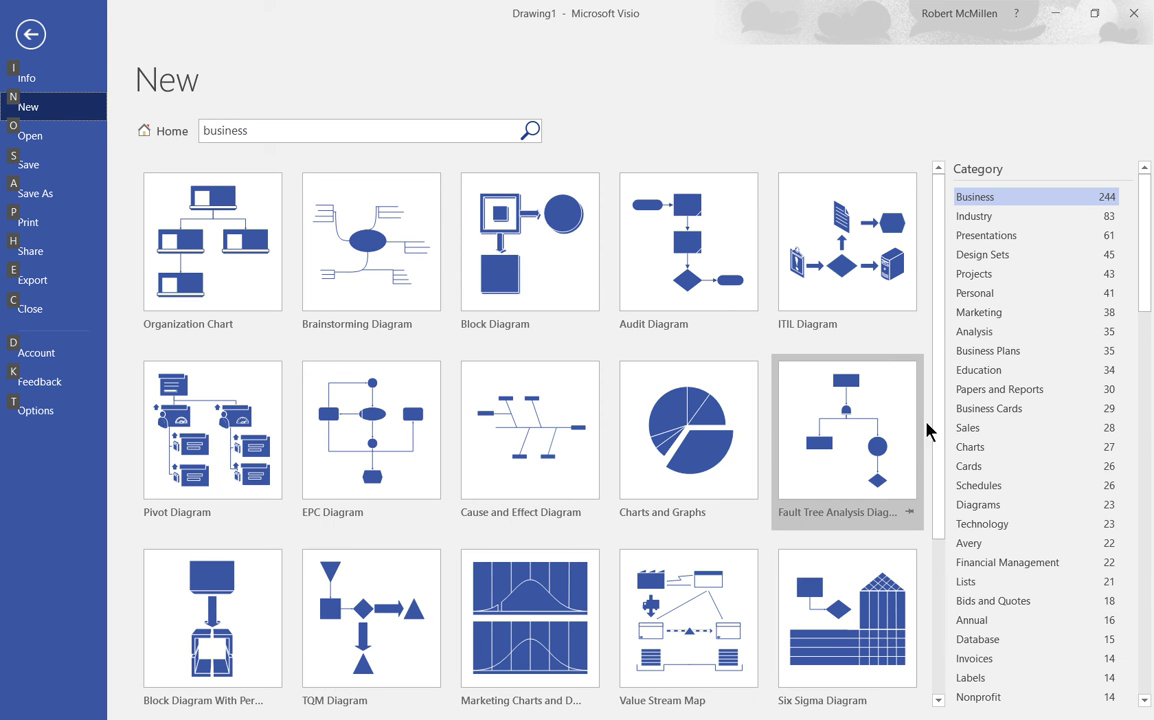
click(985, 220)
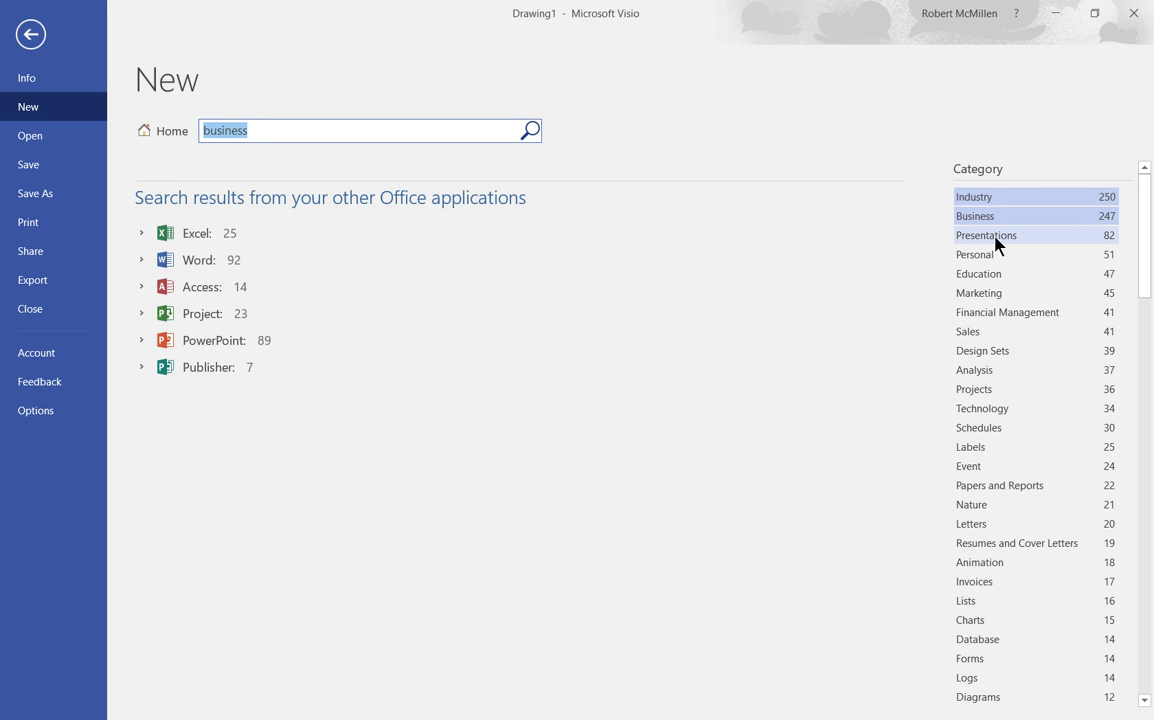
click(963, 237)
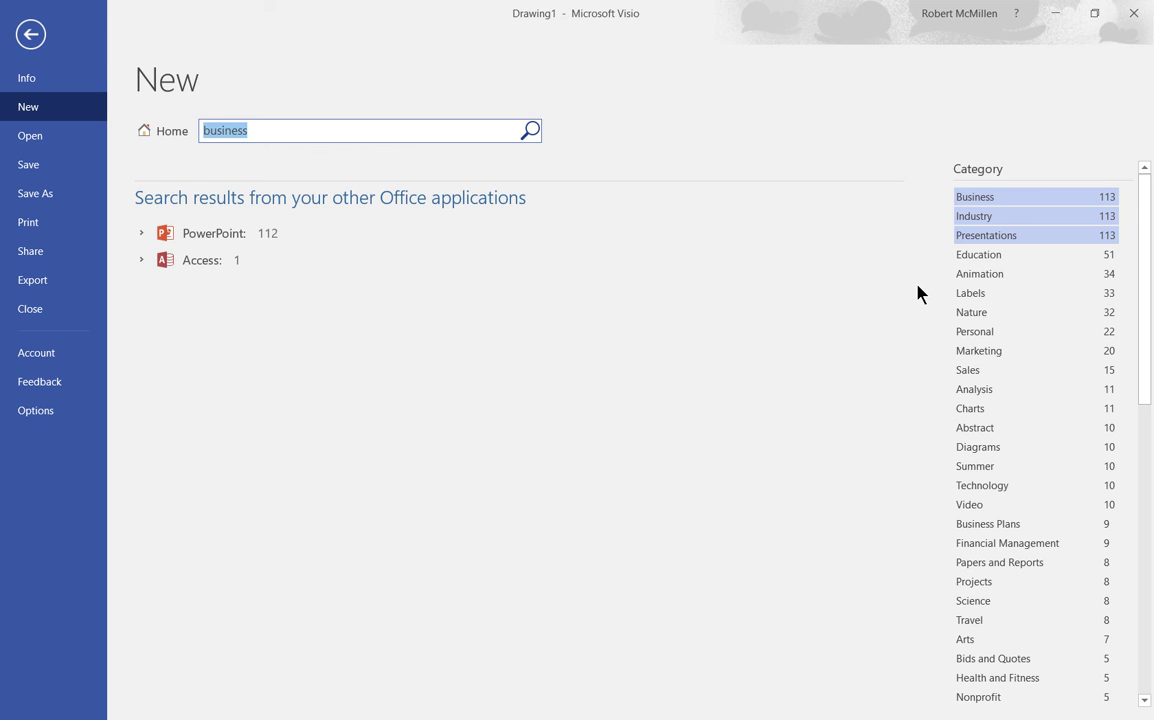
click(972, 218)
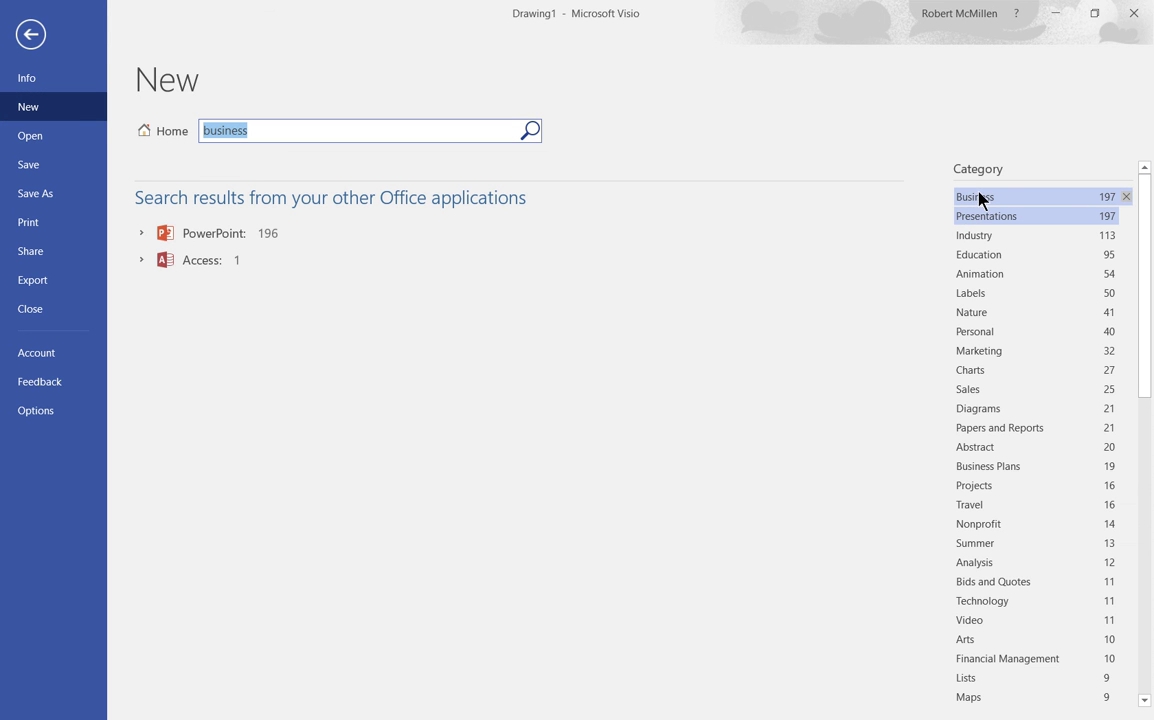
click(1126, 197)
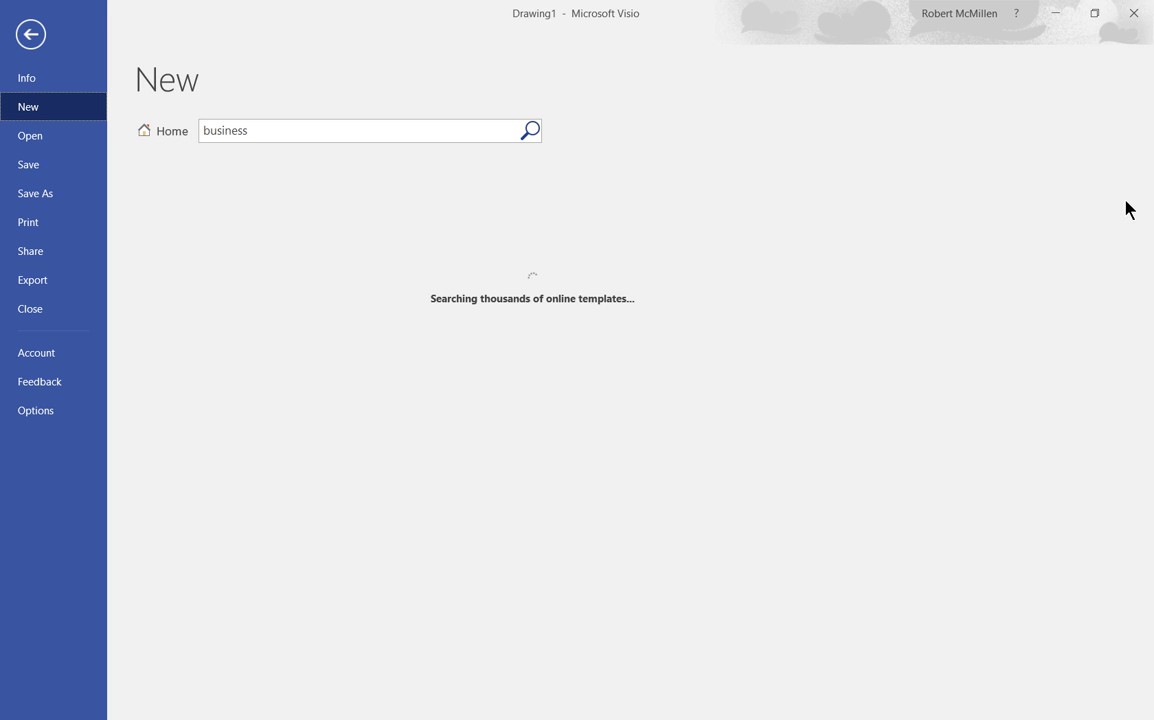
Remove the remaining Presentations filter so 'business' results show EPC Diagram, Fault Tree Analysis and TQM Diagram
click(1125, 203)
key(alt)
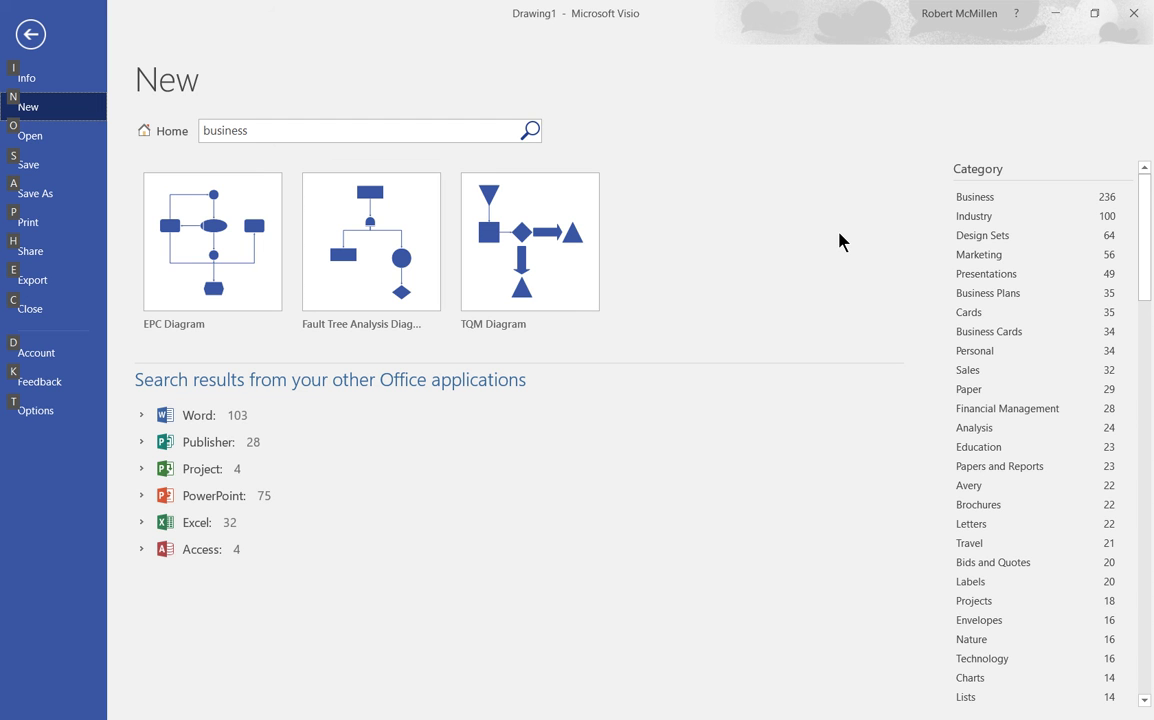
click(340, 136)
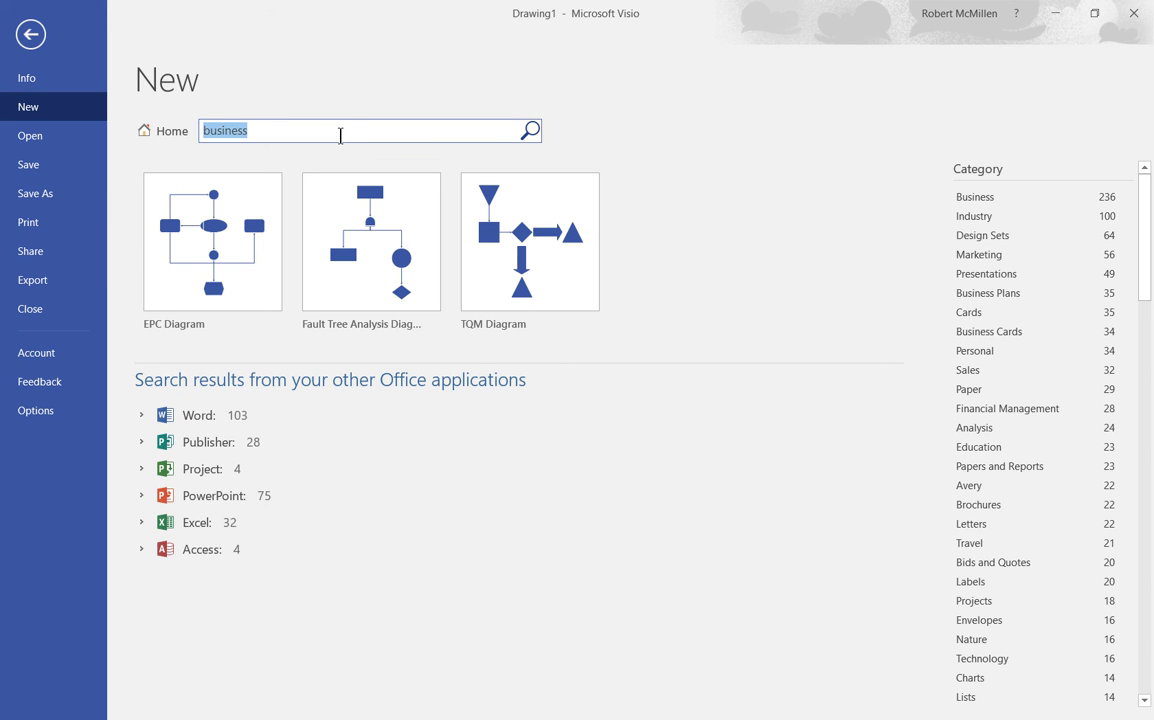
click(340, 136)
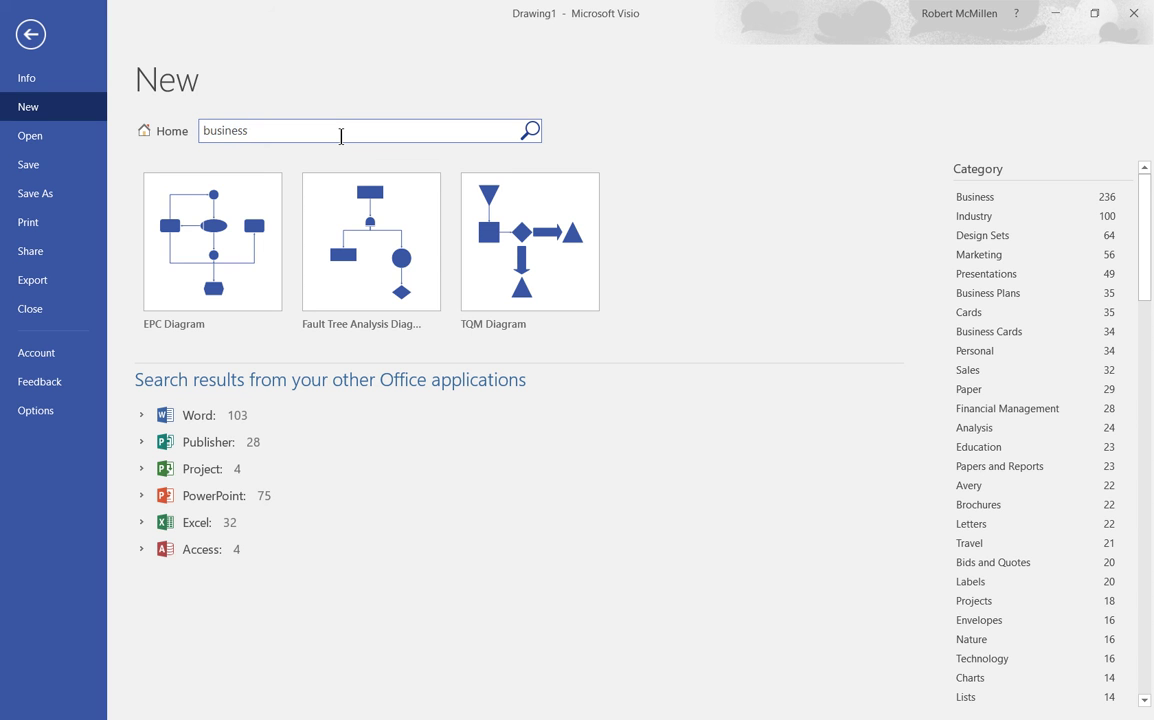